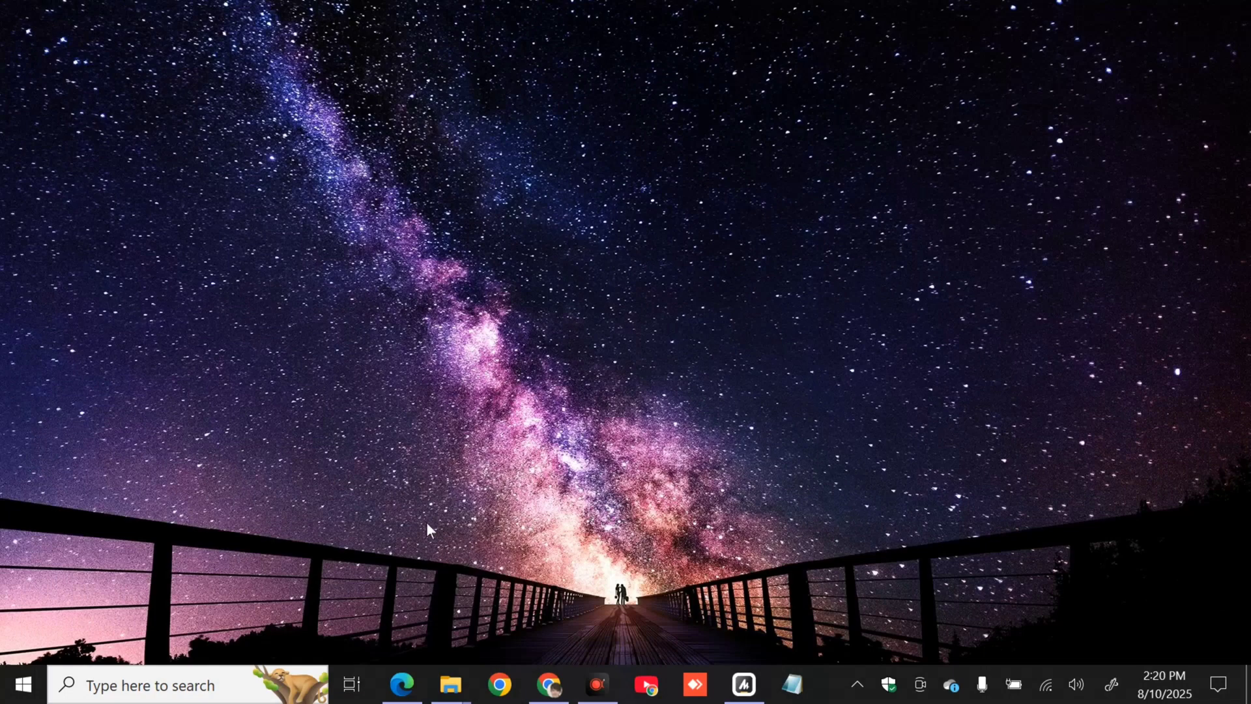
Open Control Panel from the taskbar search and set View by to Large icons
{"action": "left_click", "coordinate": [149, 685]}
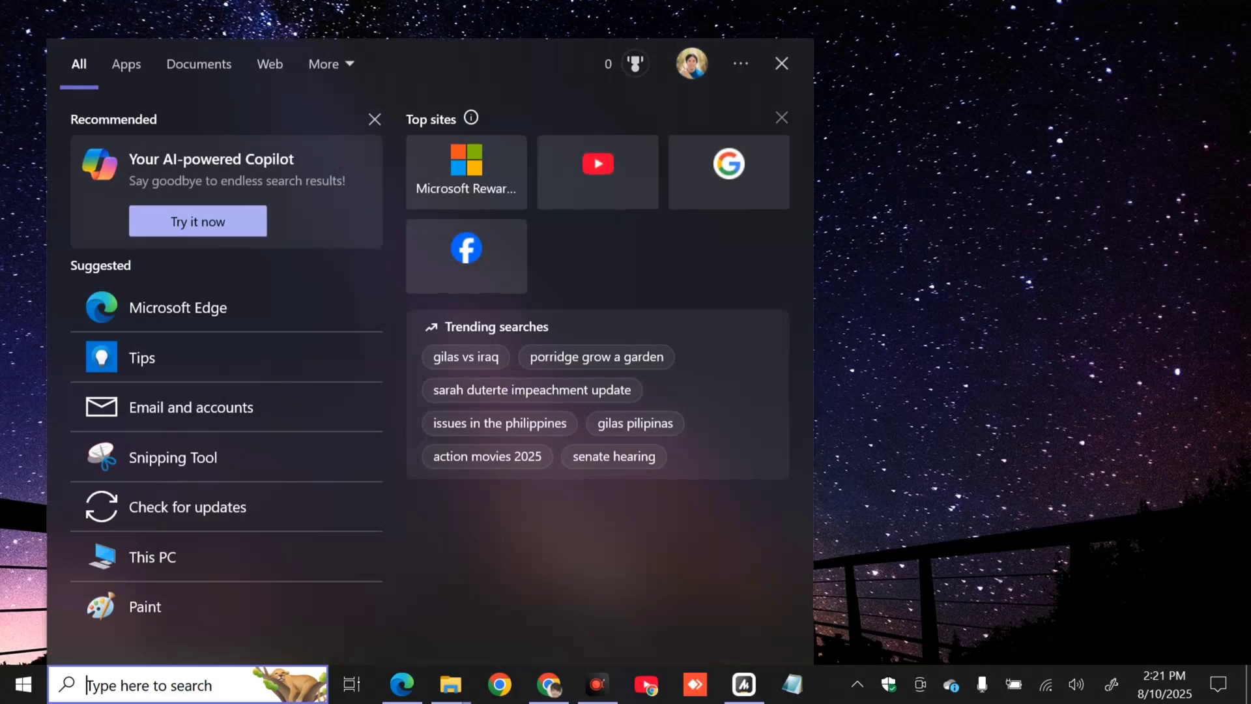
{"action": "type", "text": "control panel"}
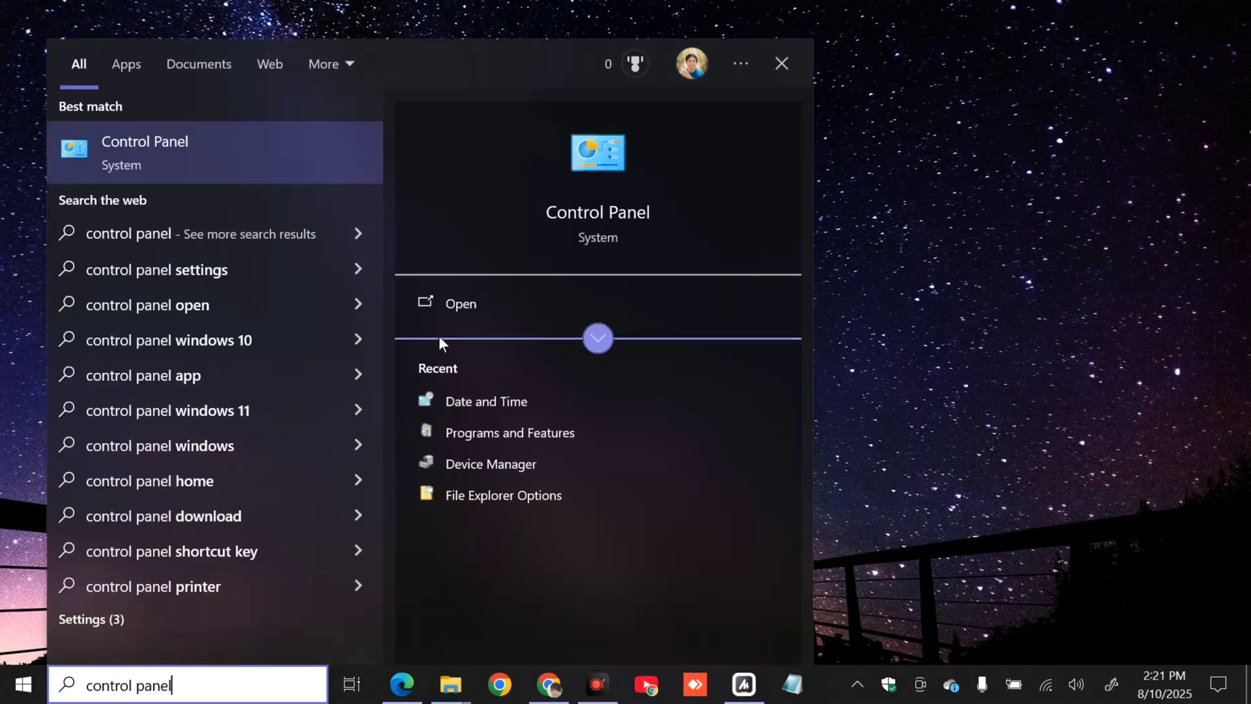
{"action": "left_click", "coordinate": [467, 308]}
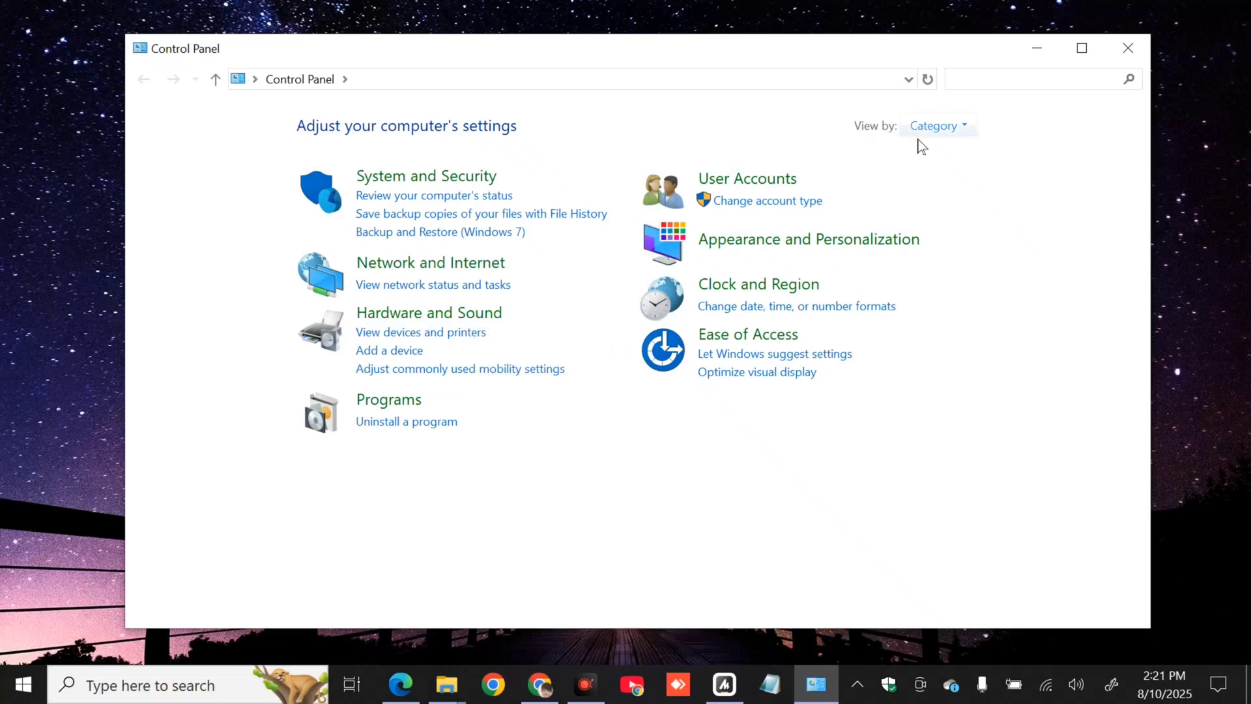
{"action": "left_click", "coordinate": [966, 127]}
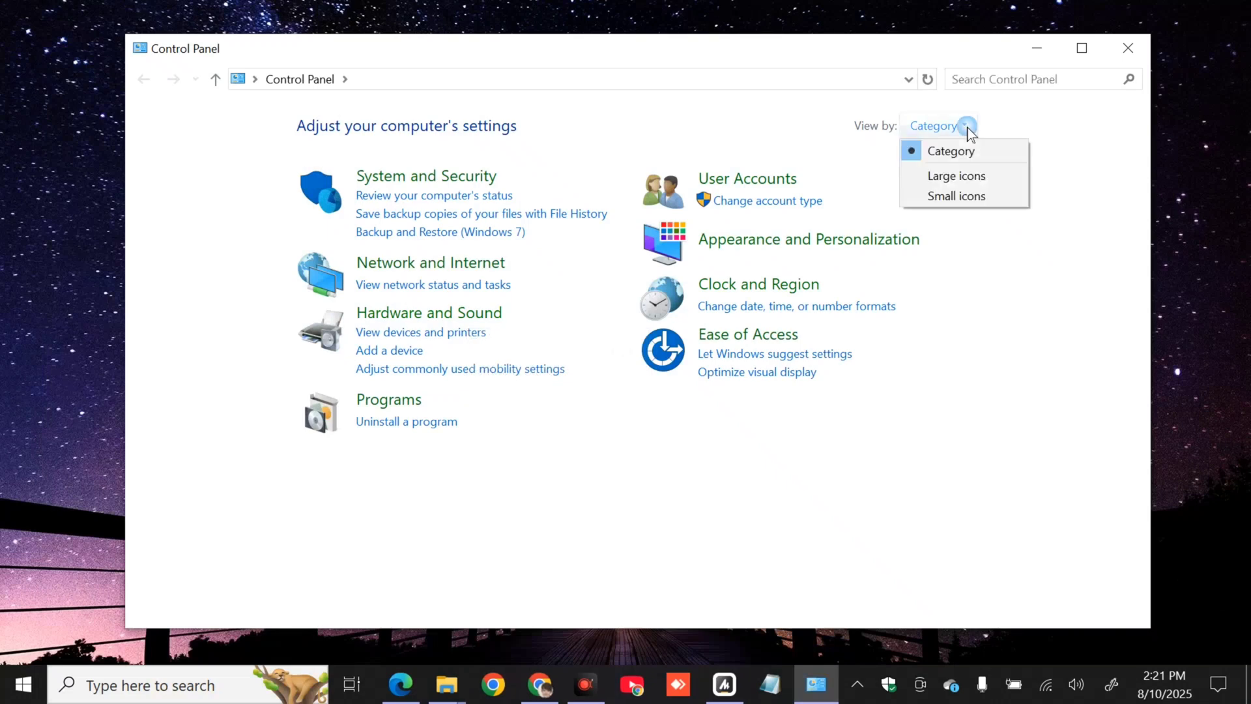
{"action": "left_click", "coordinate": [979, 181]}
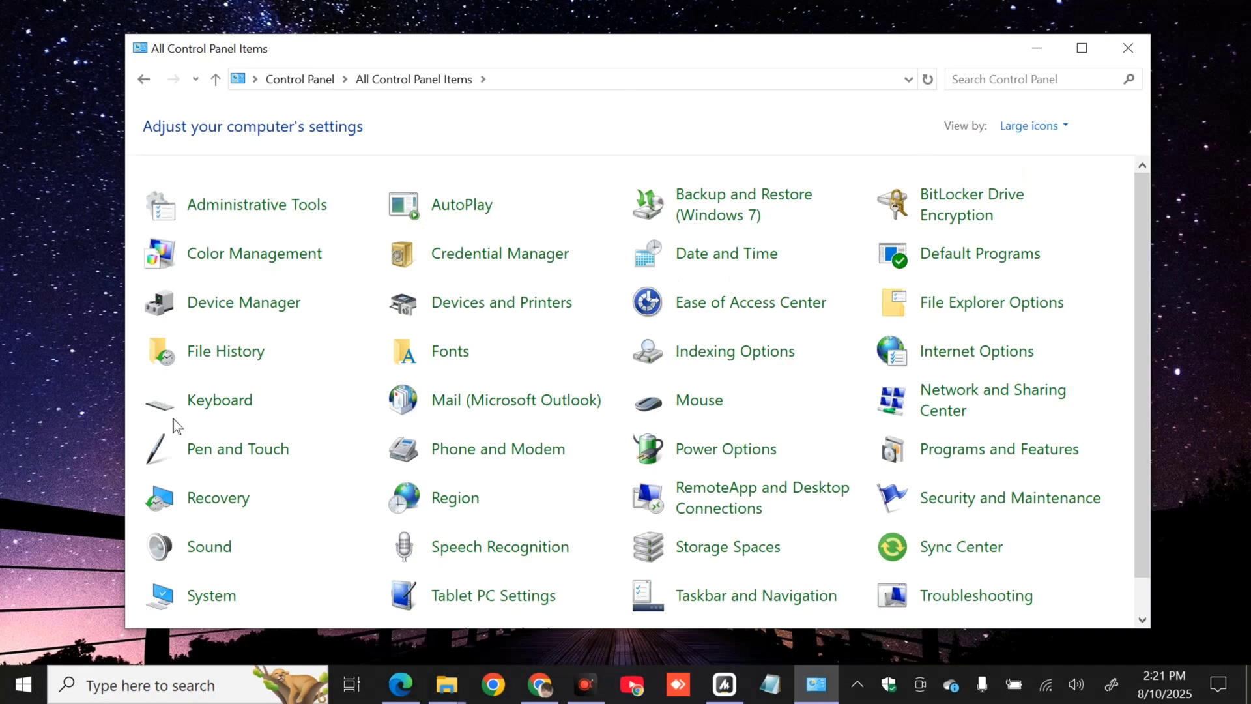
{"action": "left_click", "coordinate": [717, 260]}
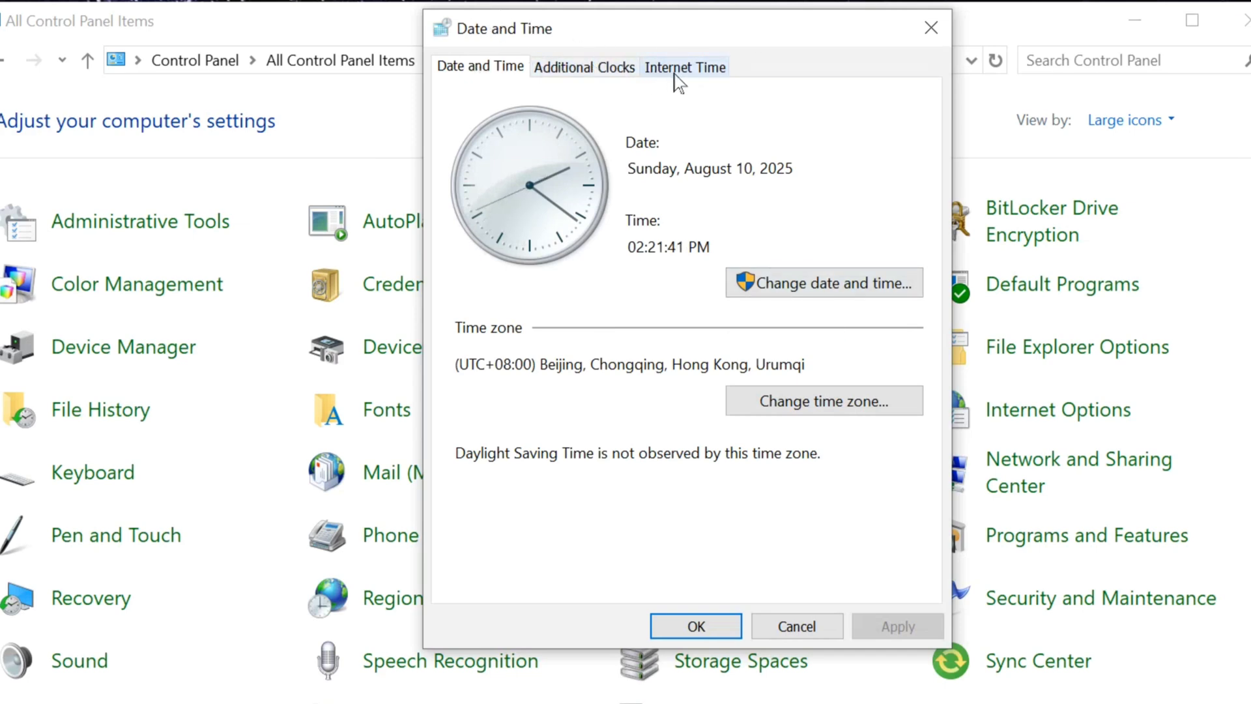
Enable Internet time sync with time.windows.com, update now, confirm, and close Date and Time
{"action": "left_click", "coordinate": [693, 75]}
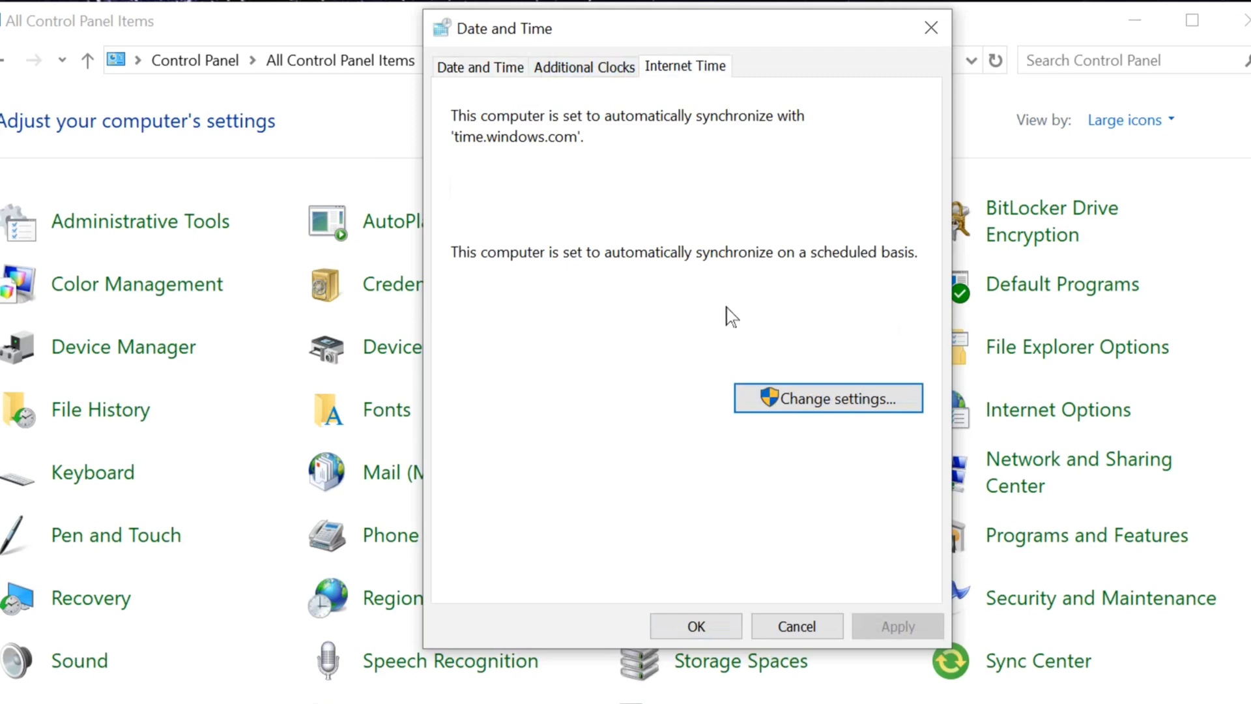
{"action": "left_click", "coordinate": [832, 408]}
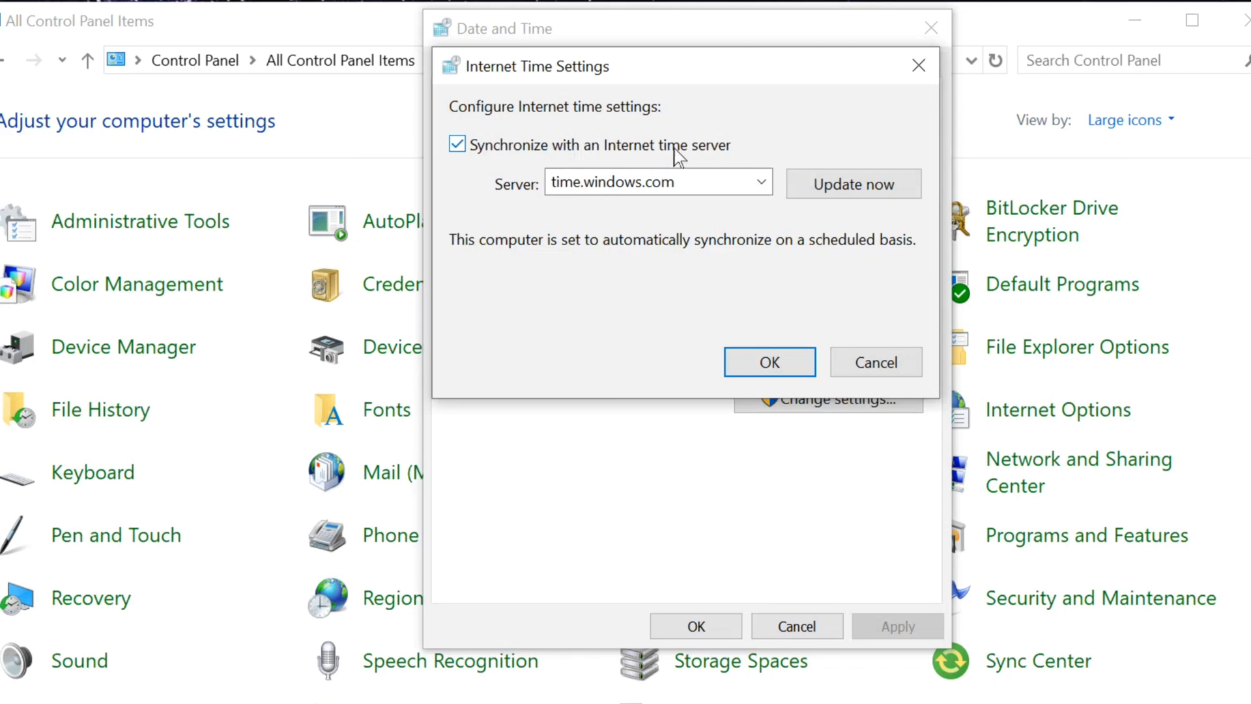
{"action": "left_click", "coordinate": [459, 145]}
{"action": "left_click", "coordinate": [458, 144]}
{"action": "left_click", "coordinate": [856, 189]}
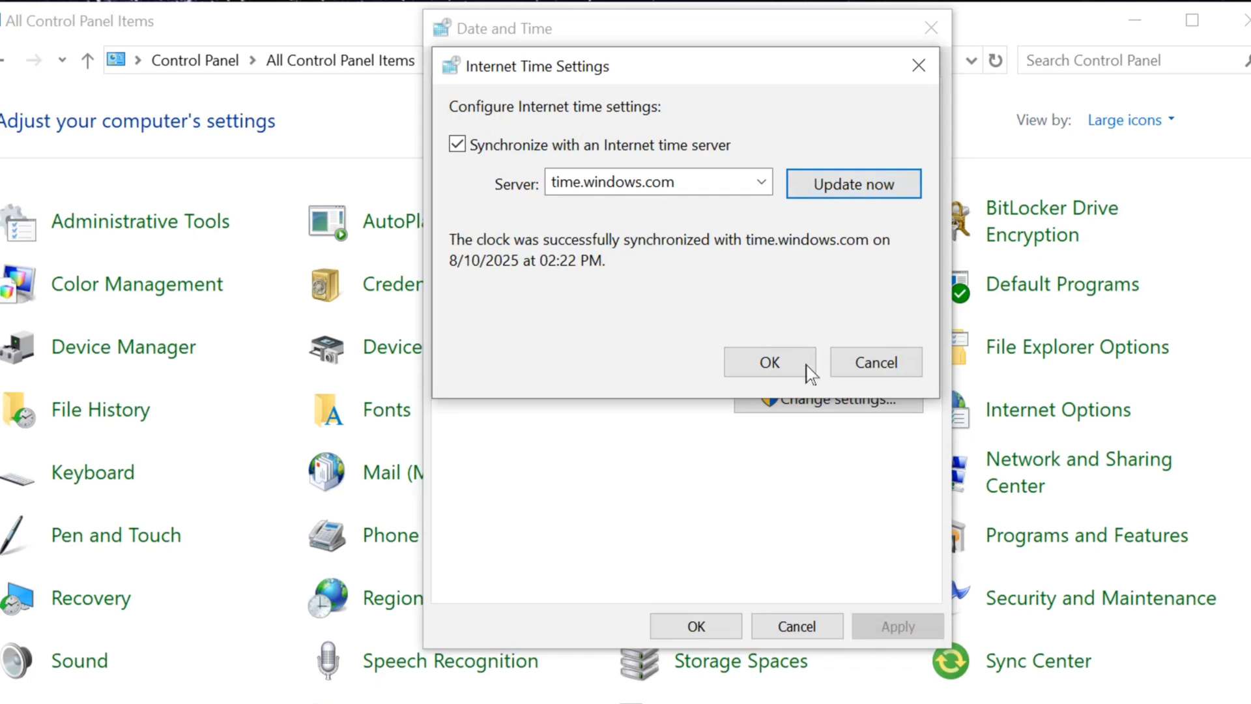
{"action": "left_click", "coordinate": [772, 362]}
{"action": "left_click", "coordinate": [796, 624]}
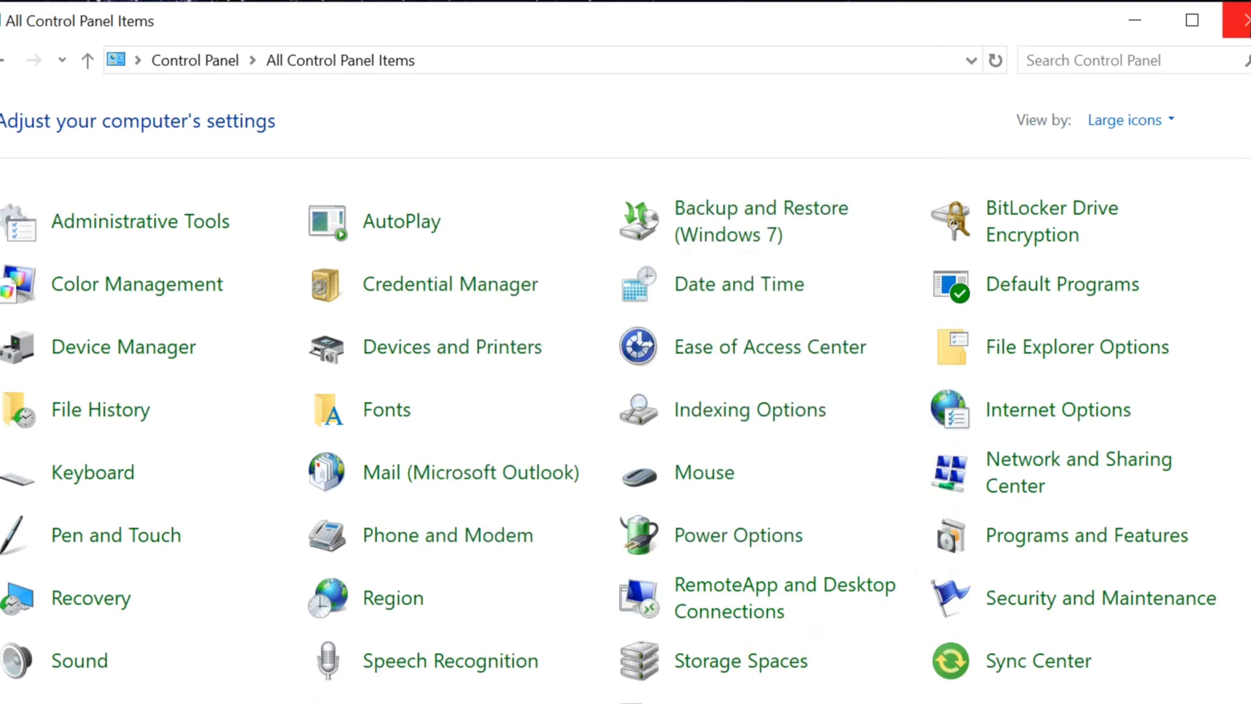
{"action": "left_click", "coordinate": [1165, 121]}
Restore Category view, close Control Panel, and expand the microsoft office.com Windows credential in Credential Manager
{"action": "left_click", "coordinate": [1148, 161]}
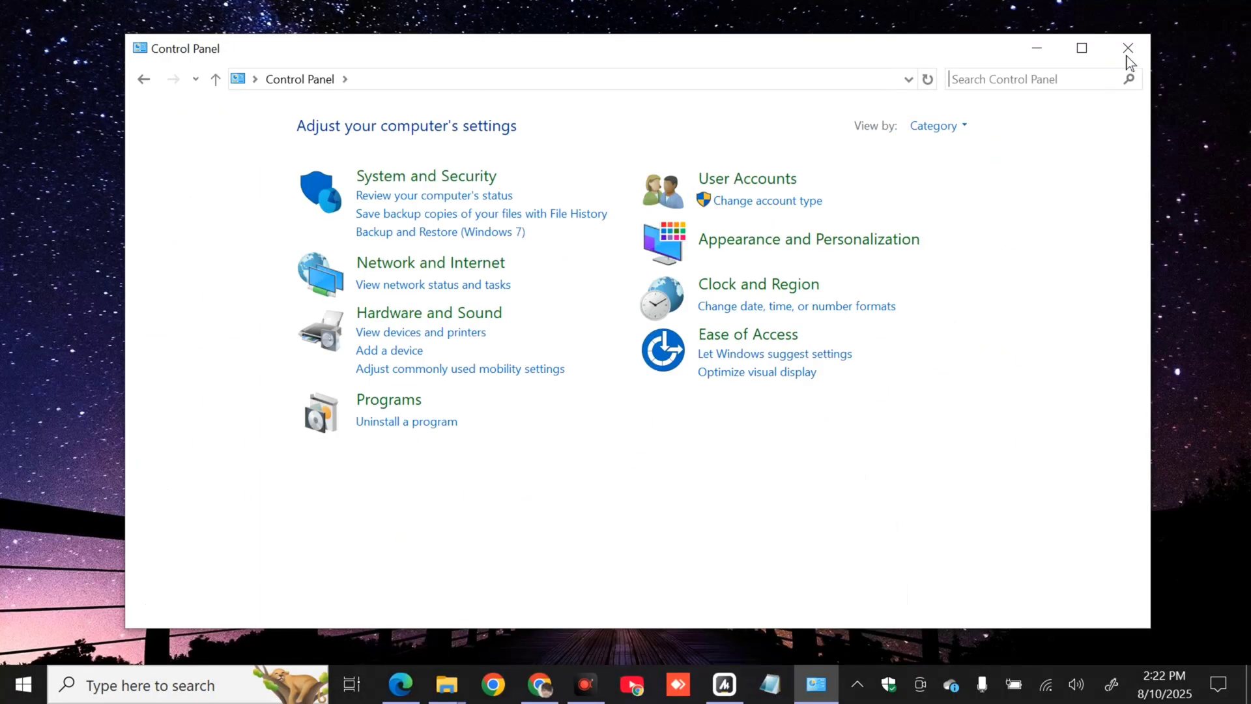
{"action": "left_click", "coordinate": [1127, 49]}
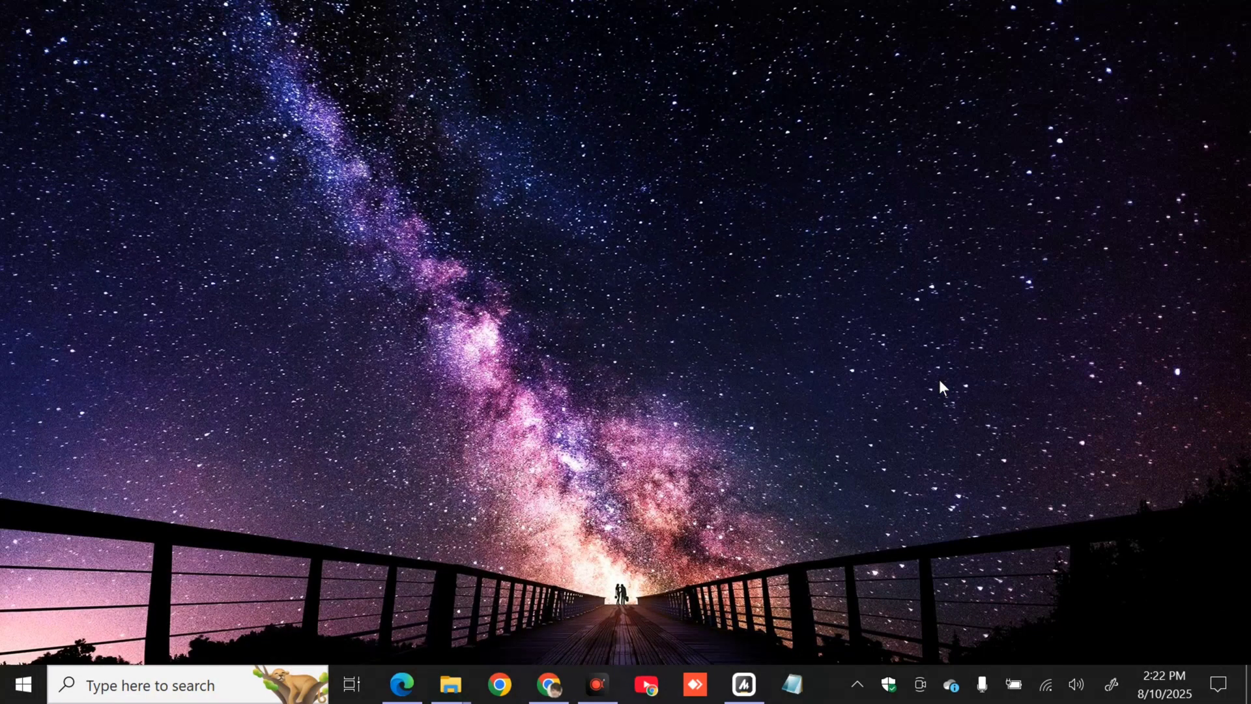
{"action": "left_click", "coordinate": [163, 685]}
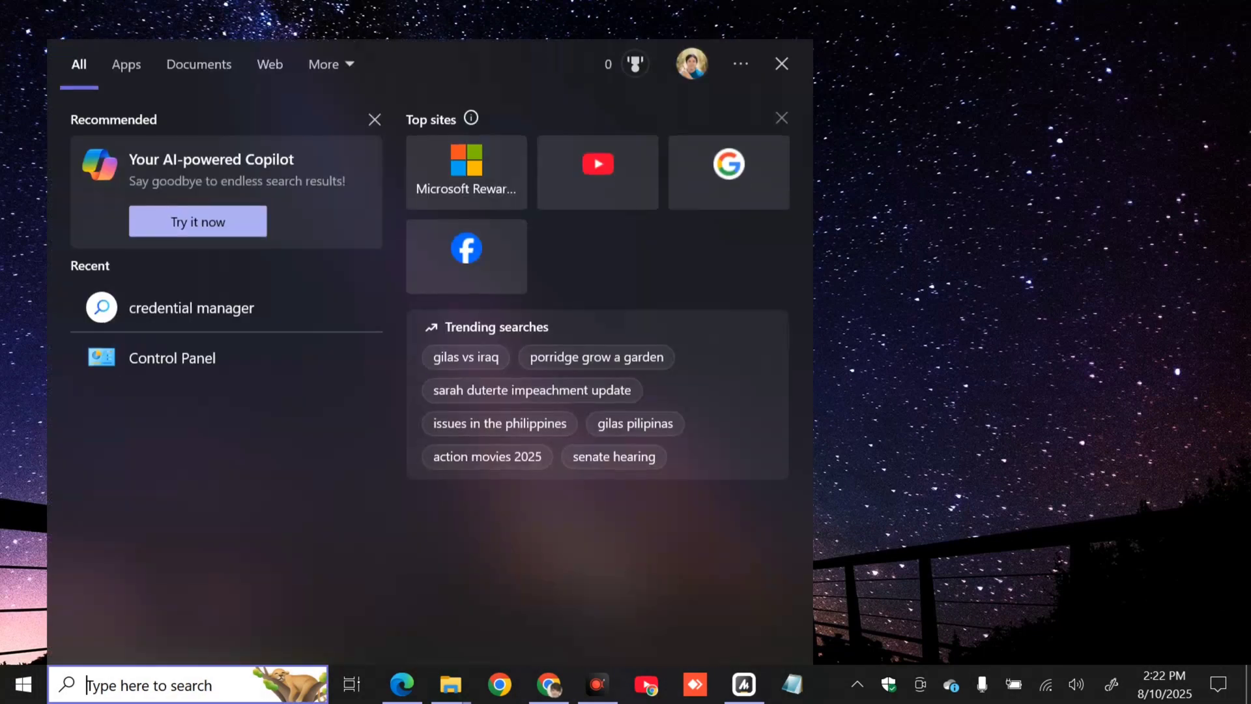
{"action": "type", "text": "cr"}
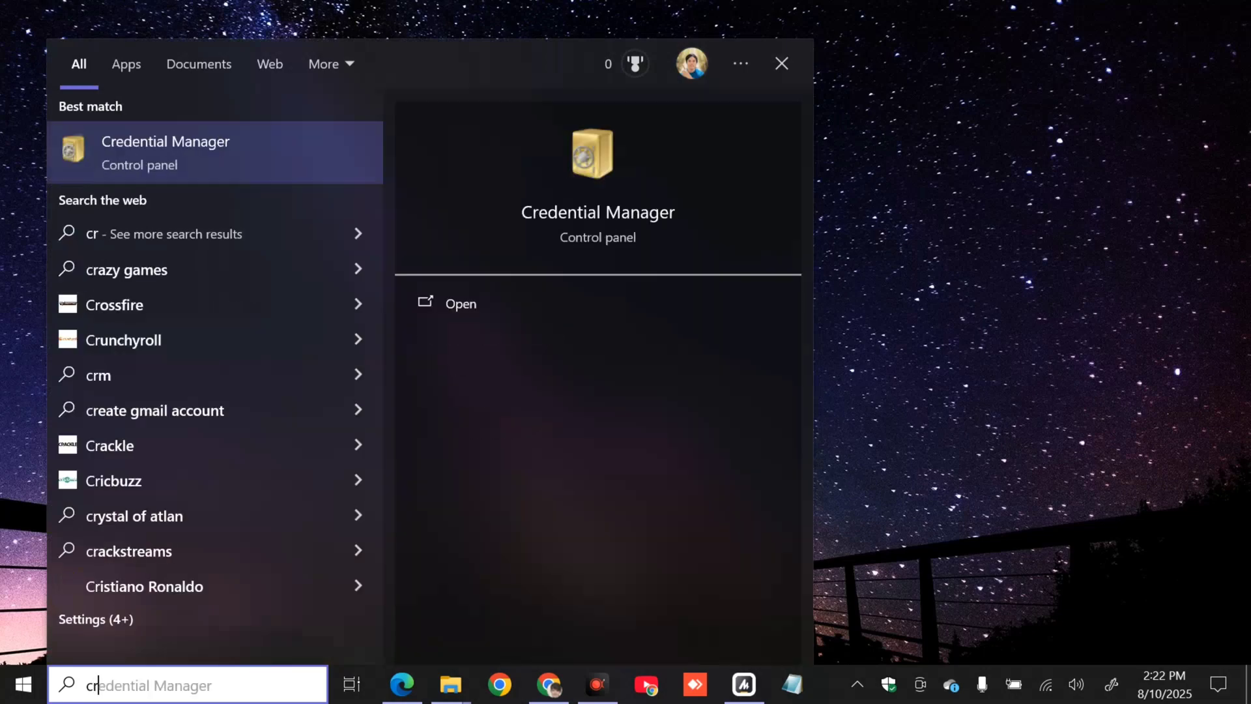
{"action": "type", "text": "edential manager"}
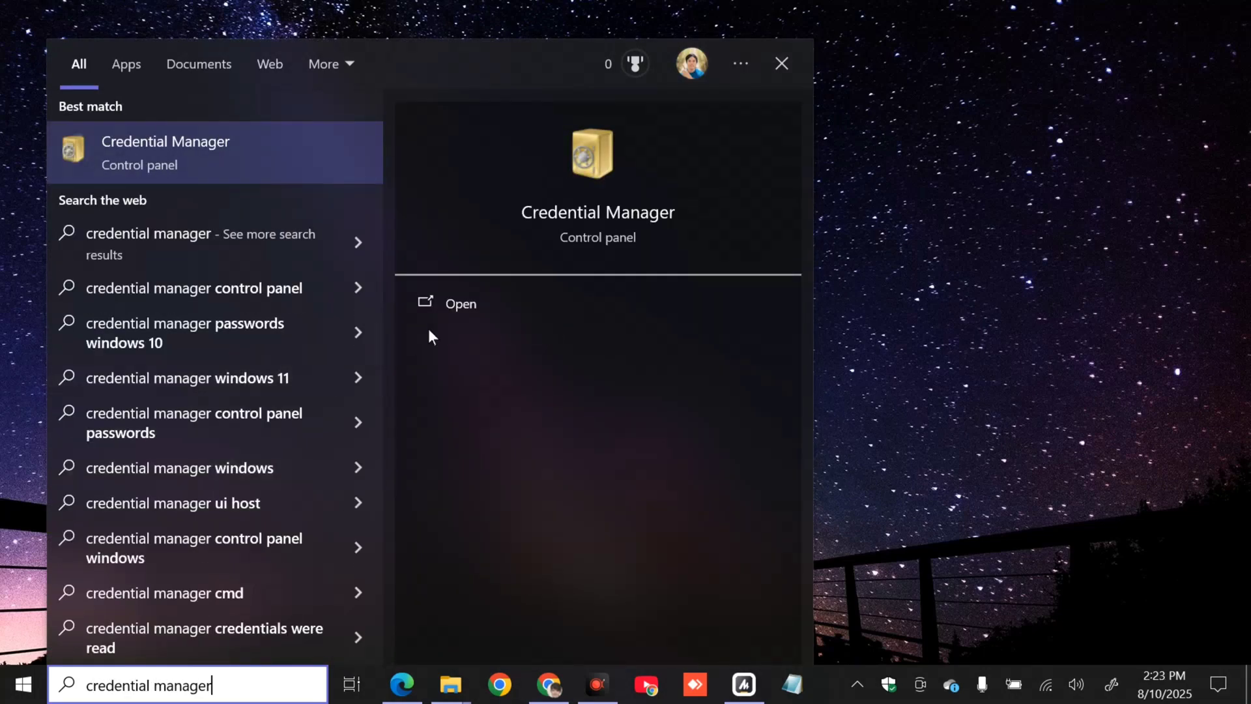
{"action": "left_click", "coordinate": [467, 301]}
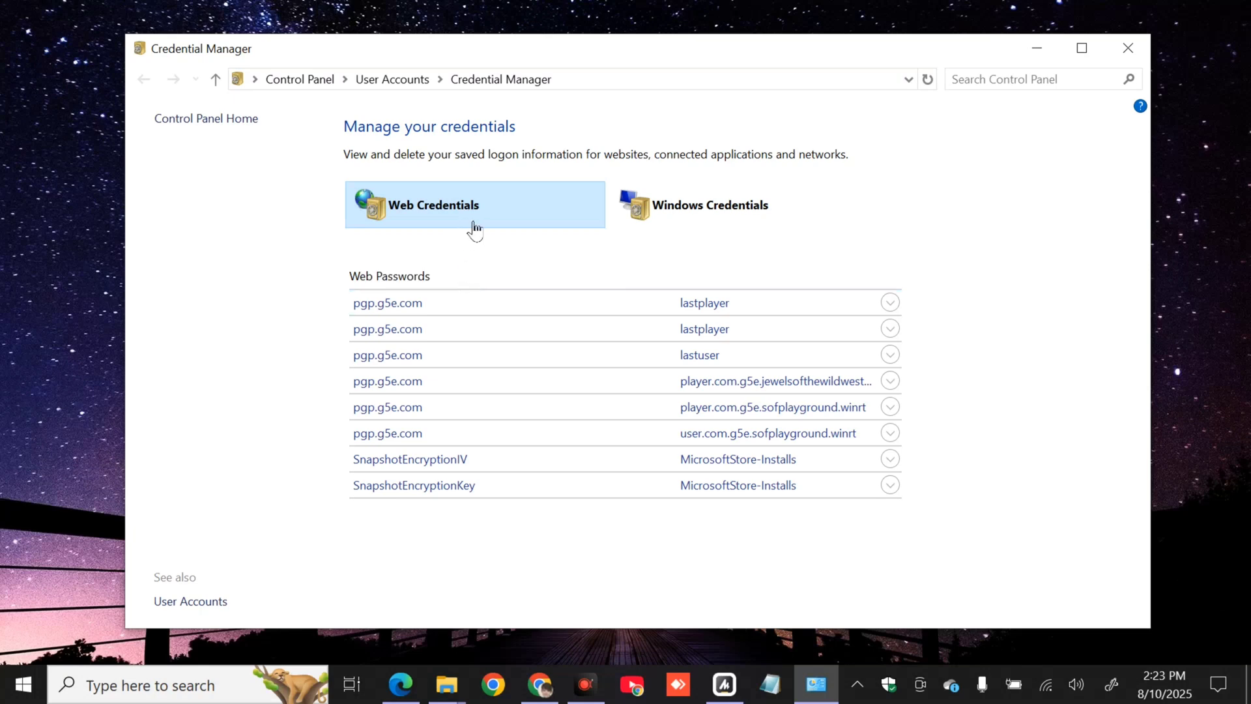
{"action": "left_click", "coordinate": [700, 215]}
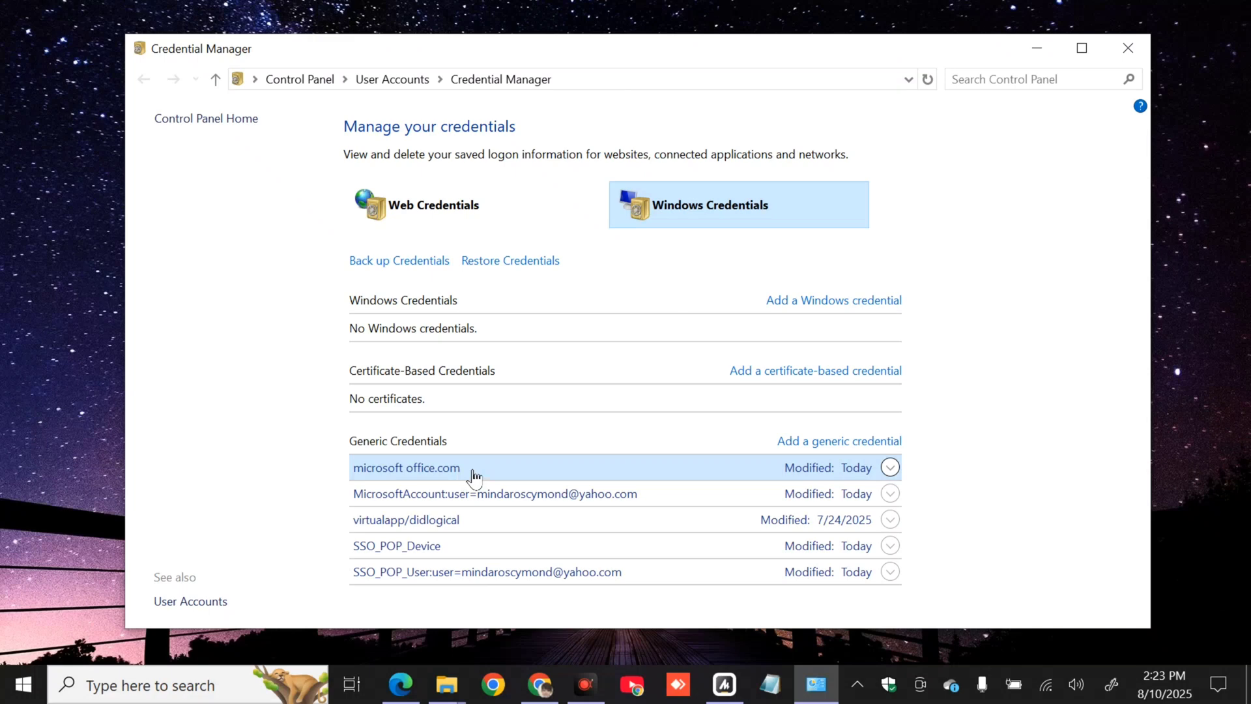
{"action": "left_click", "coordinate": [890, 468]}
Remove the microsoft office.com generic credential, confirm with Yes, and close Credential Manager
{"action": "scroll", "coordinate": [889, 470], "scroll_direction": "down", "scroll_amount": 1}
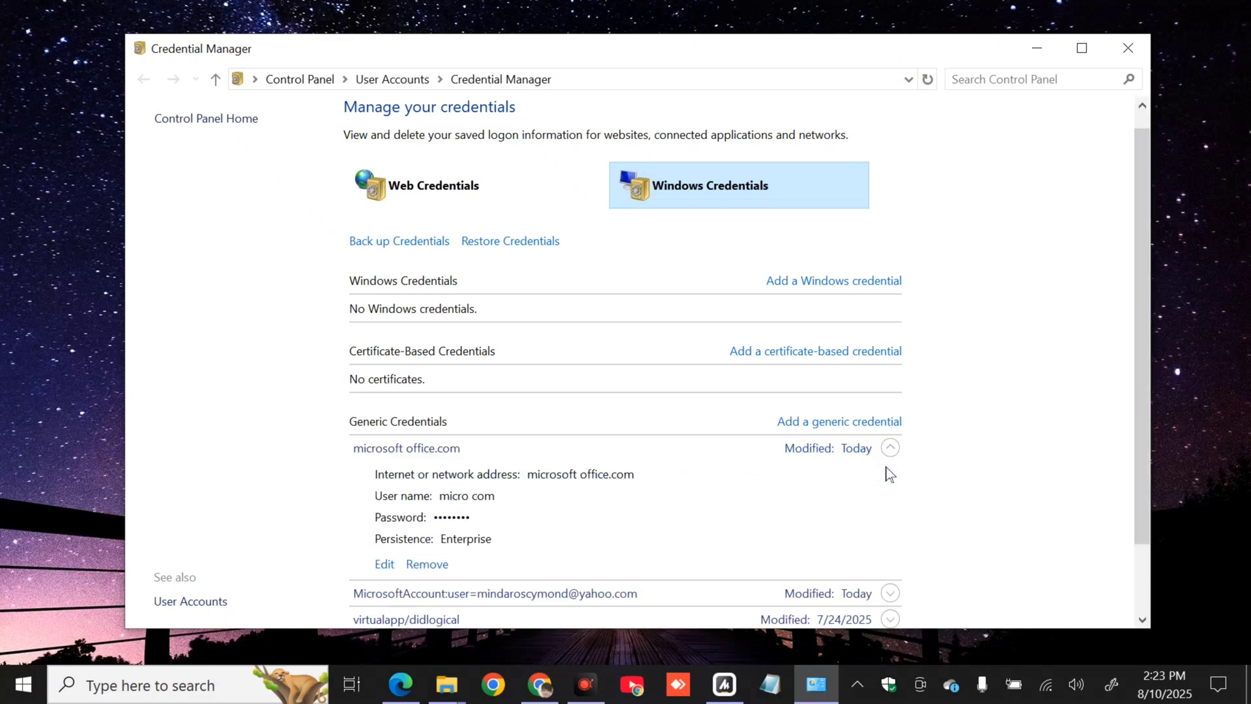
{"action": "left_click", "coordinate": [431, 569]}
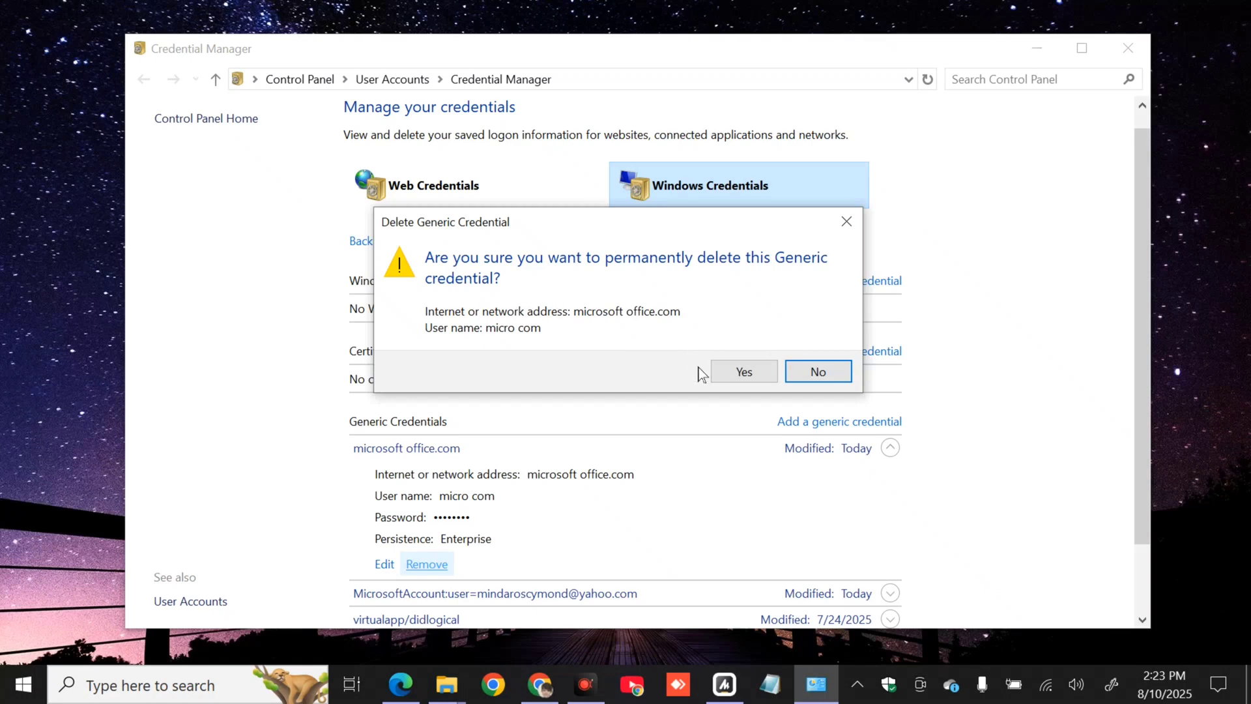
{"action": "left_click", "coordinate": [745, 372]}
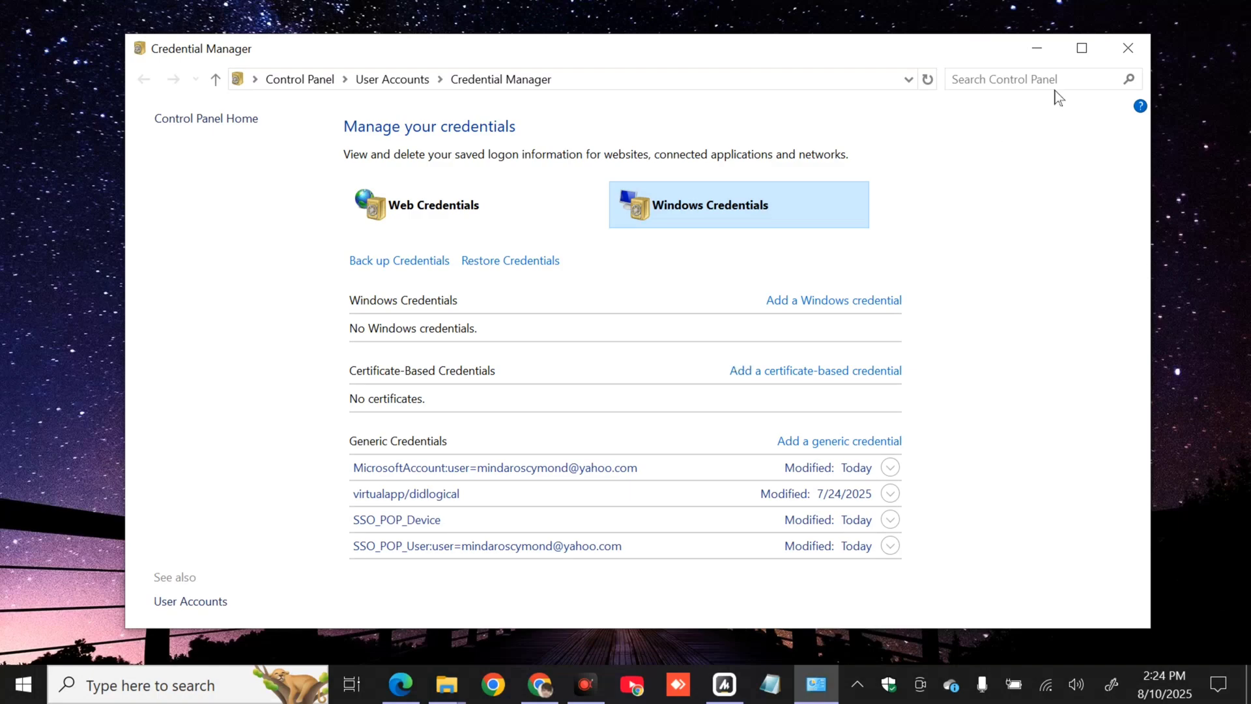
{"action": "left_click", "coordinate": [1127, 48]}
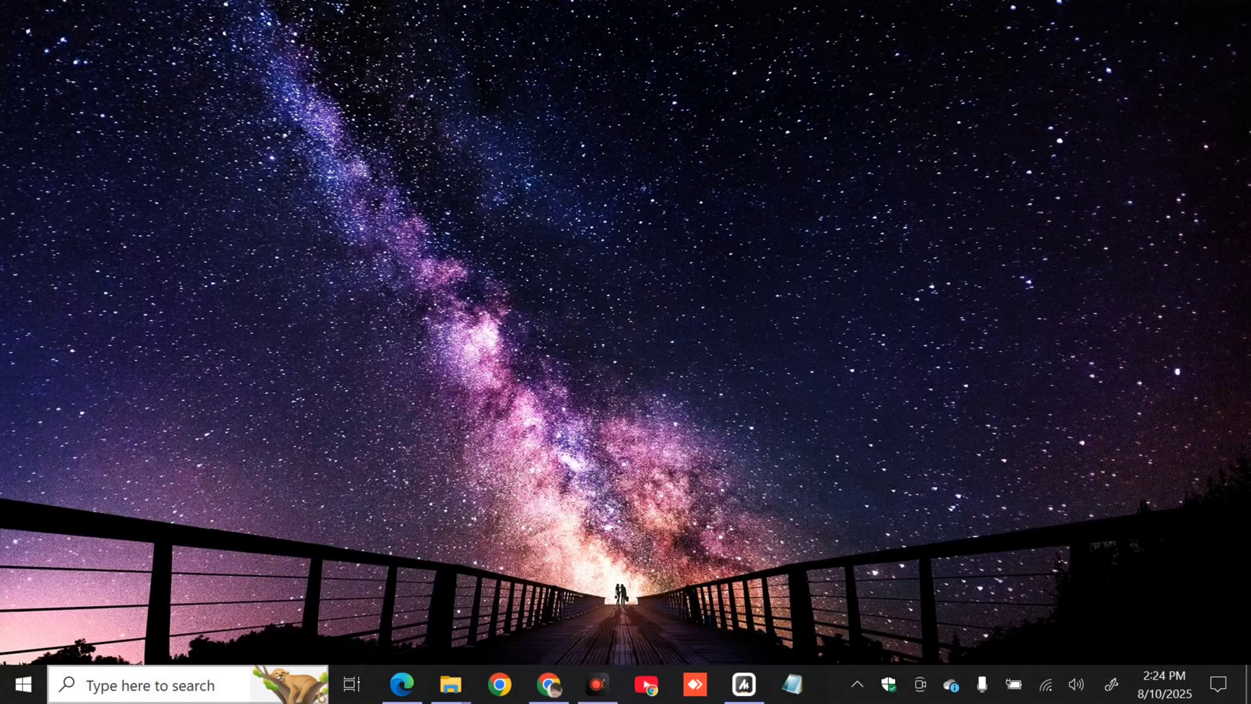
Open Control Panel via search, list items as Large icons, and open Programs and Features
{"action": "left_click", "coordinate": [226, 684]}
{"action": "type", "text": "co"}
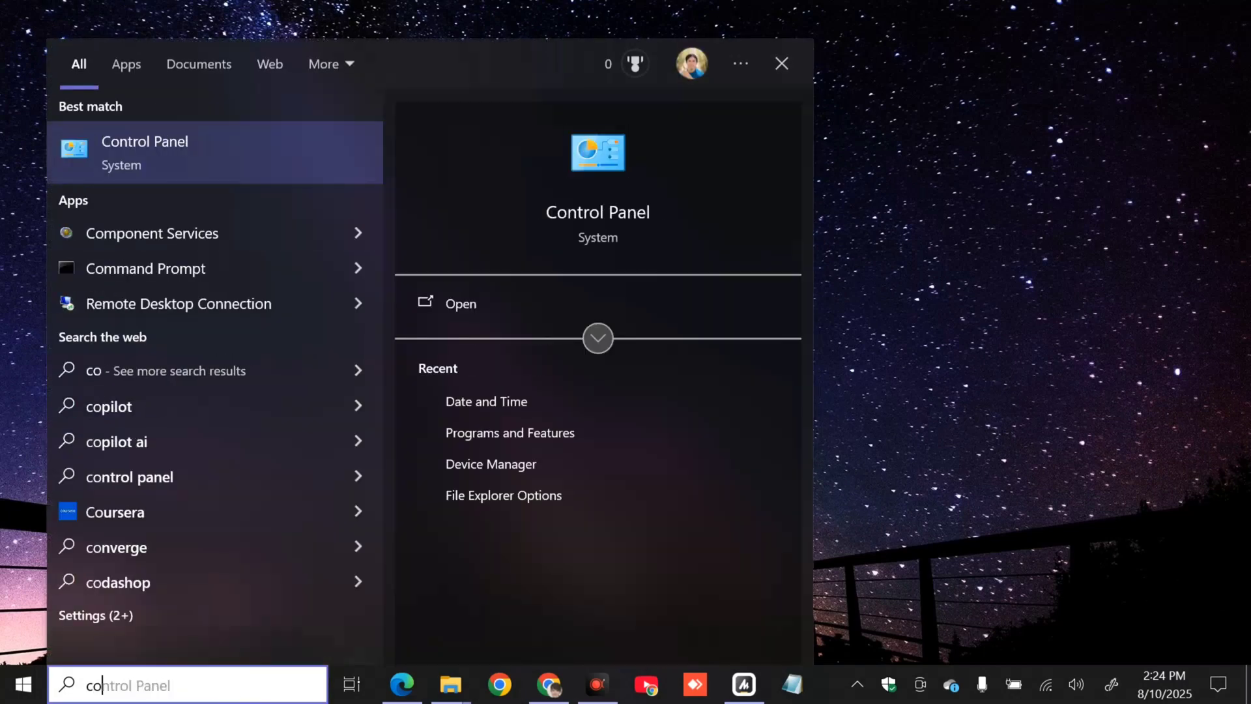
{"action": "type", "text": "ntrol panel"}
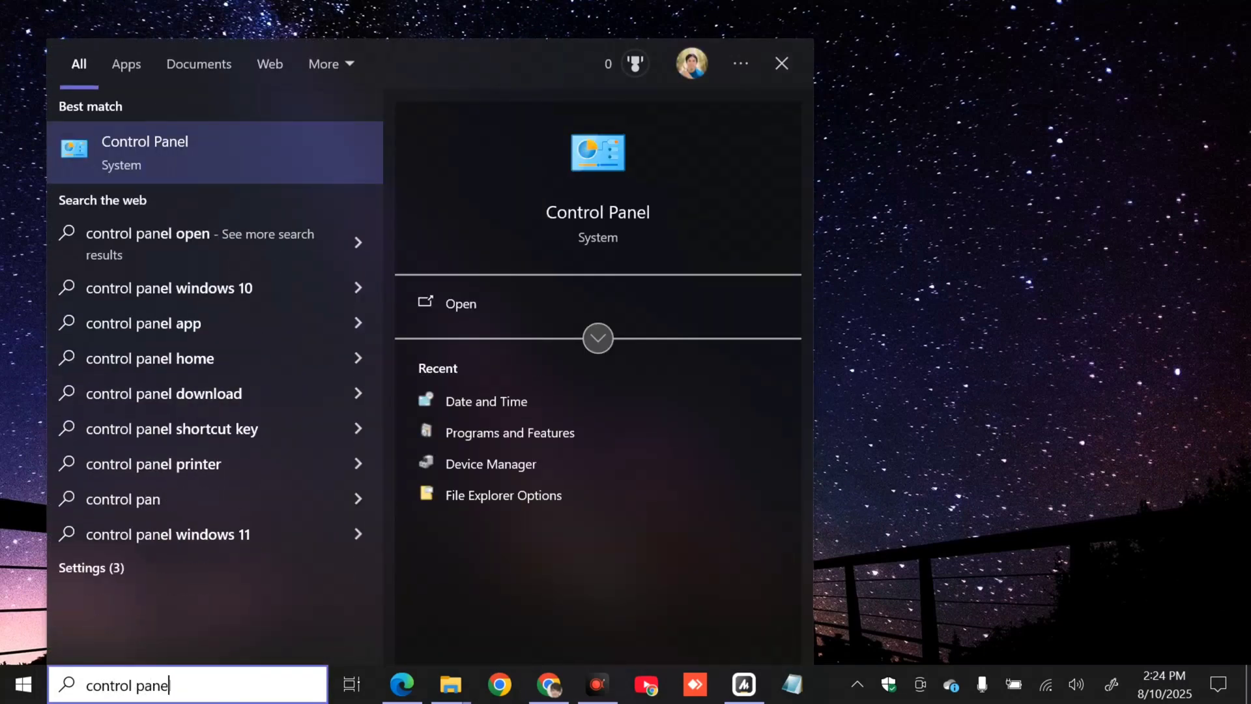
{"action": "left_click", "coordinate": [461, 303]}
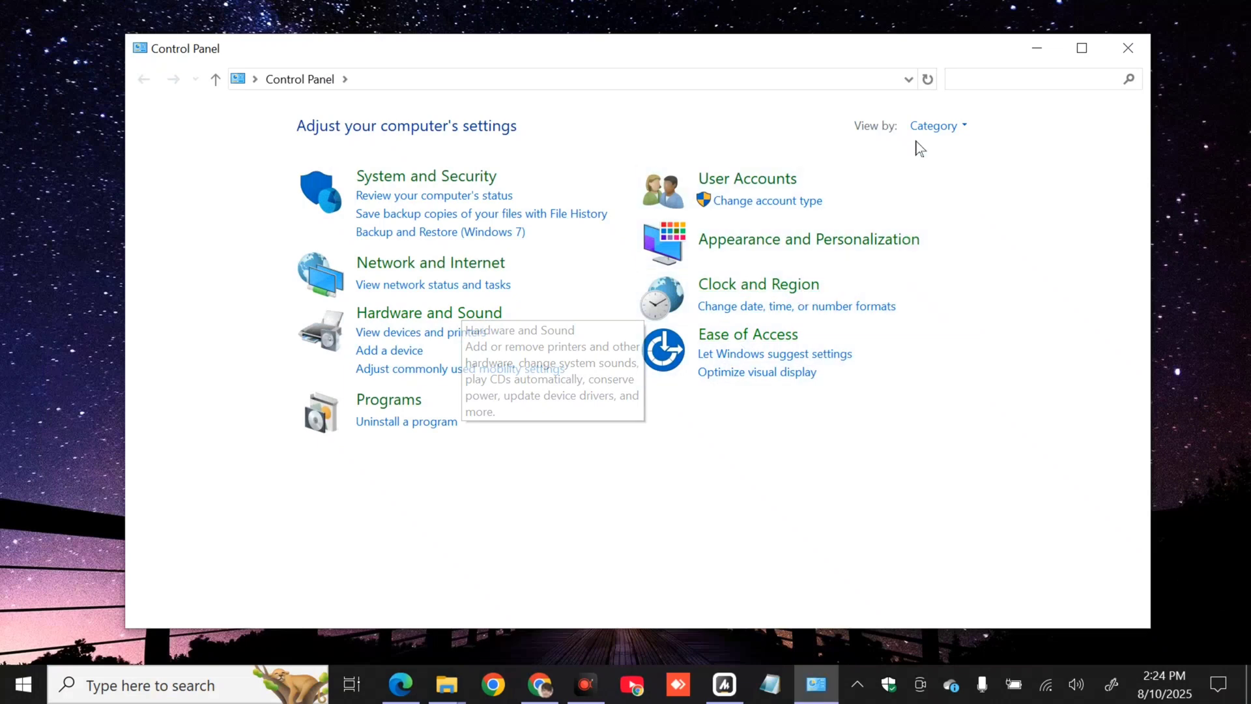
{"action": "left_click", "coordinate": [966, 127]}
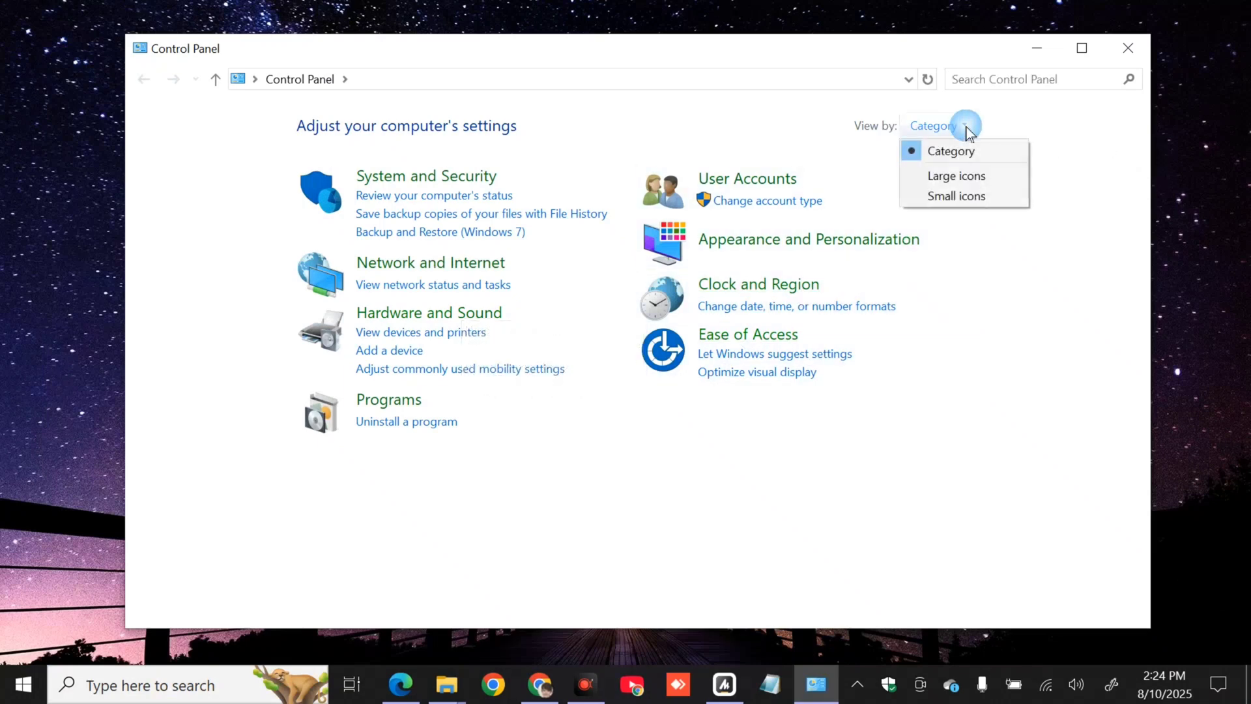
{"action": "left_click", "coordinate": [967, 181]}
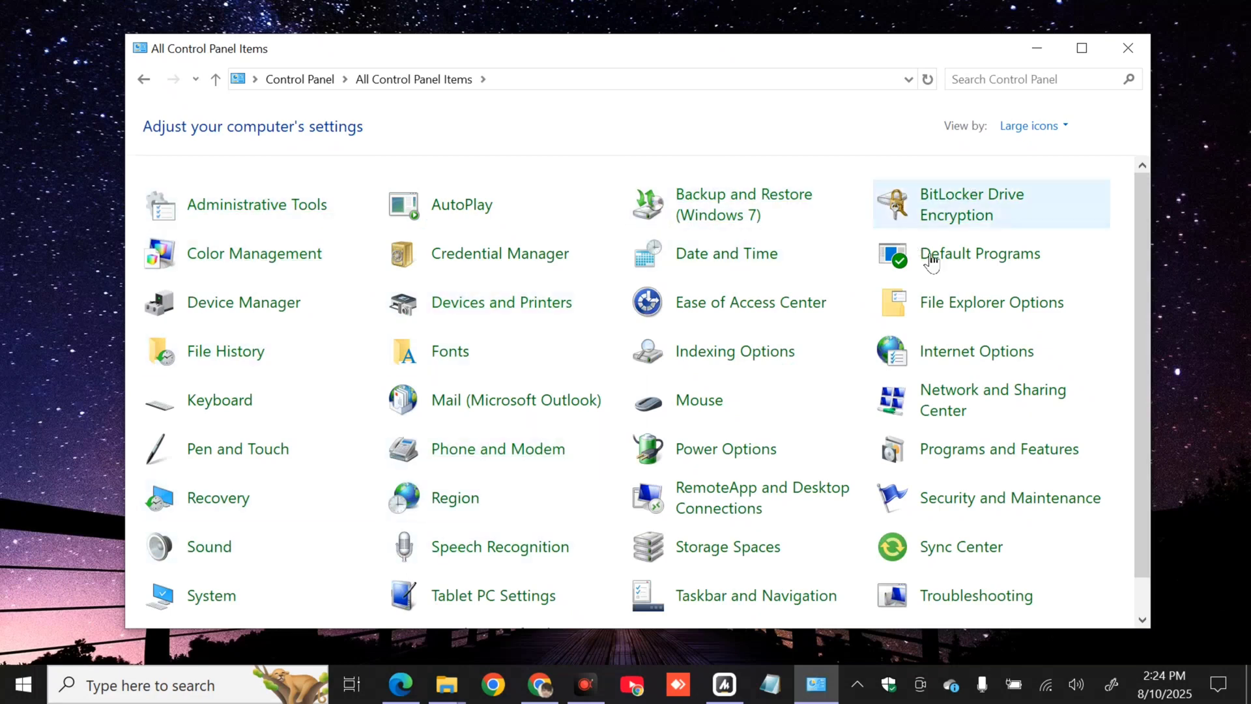
{"action": "left_click", "coordinate": [987, 456]}
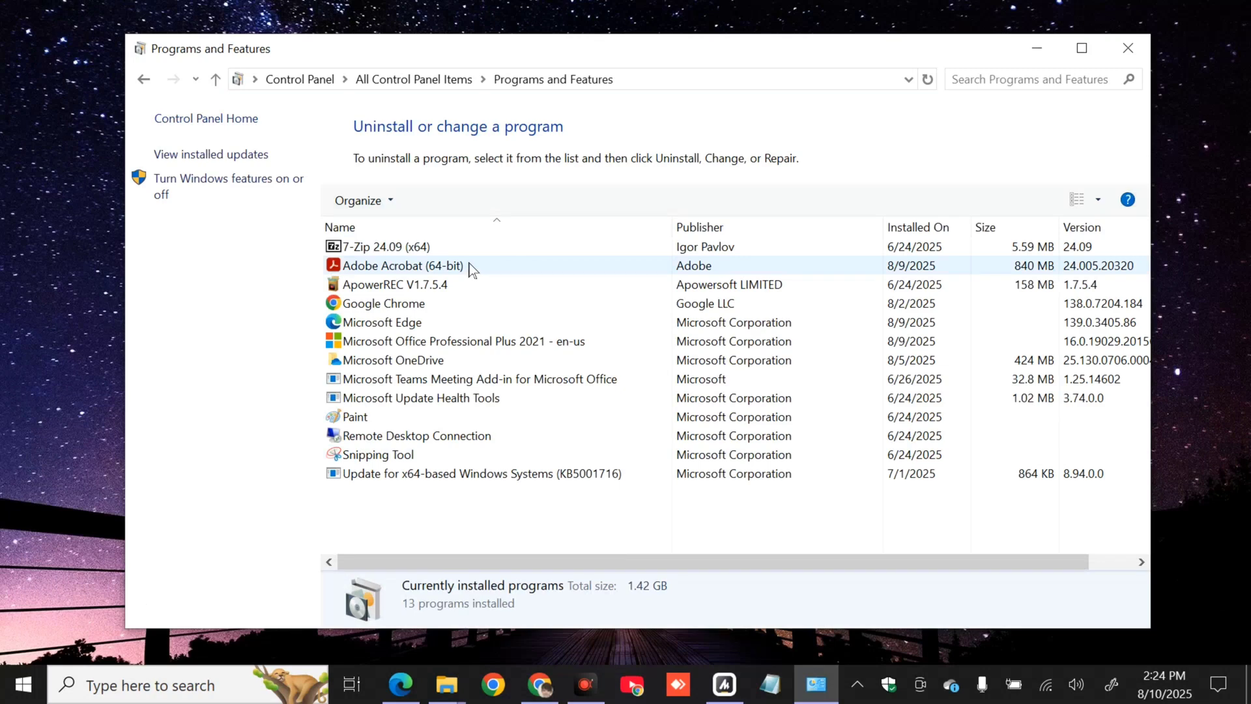
Choose Change on Microsoft Office Professional Plus 2021, select a repair type, then close the repair dialog
{"action": "left_click", "coordinate": [603, 347]}
{"action": "right_click", "coordinate": [604, 345]}
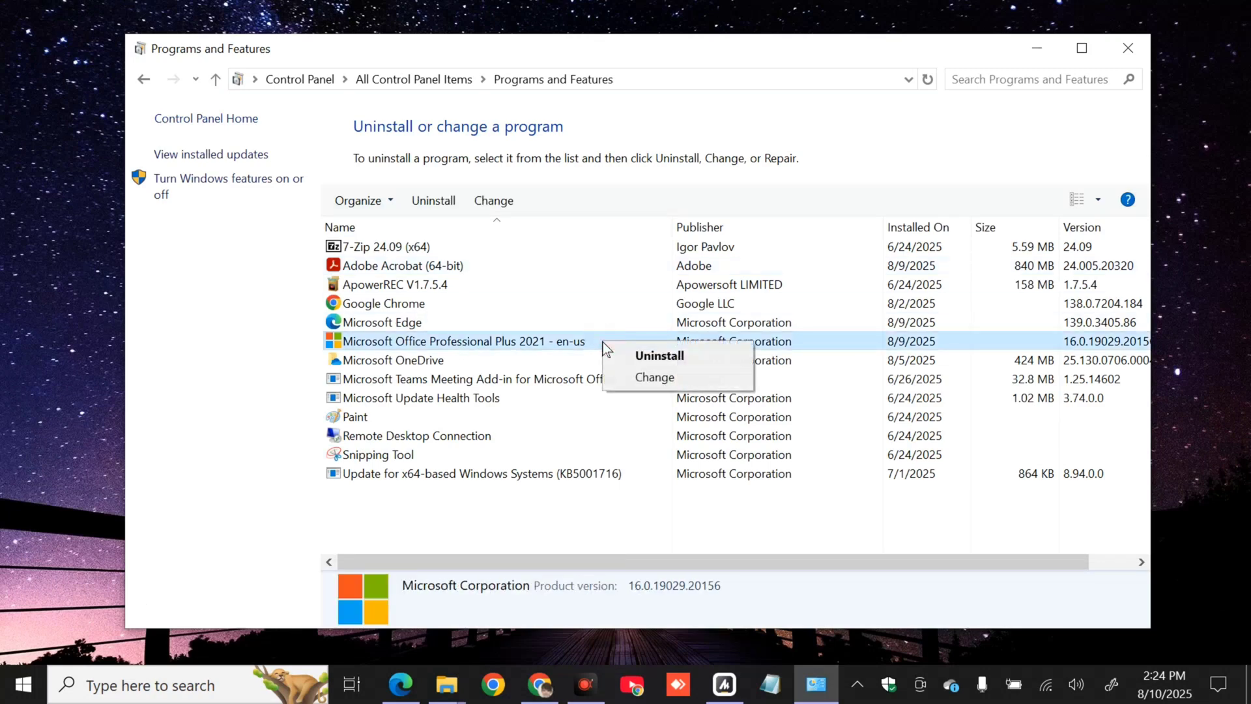
{"action": "left_click", "coordinate": [652, 380]}
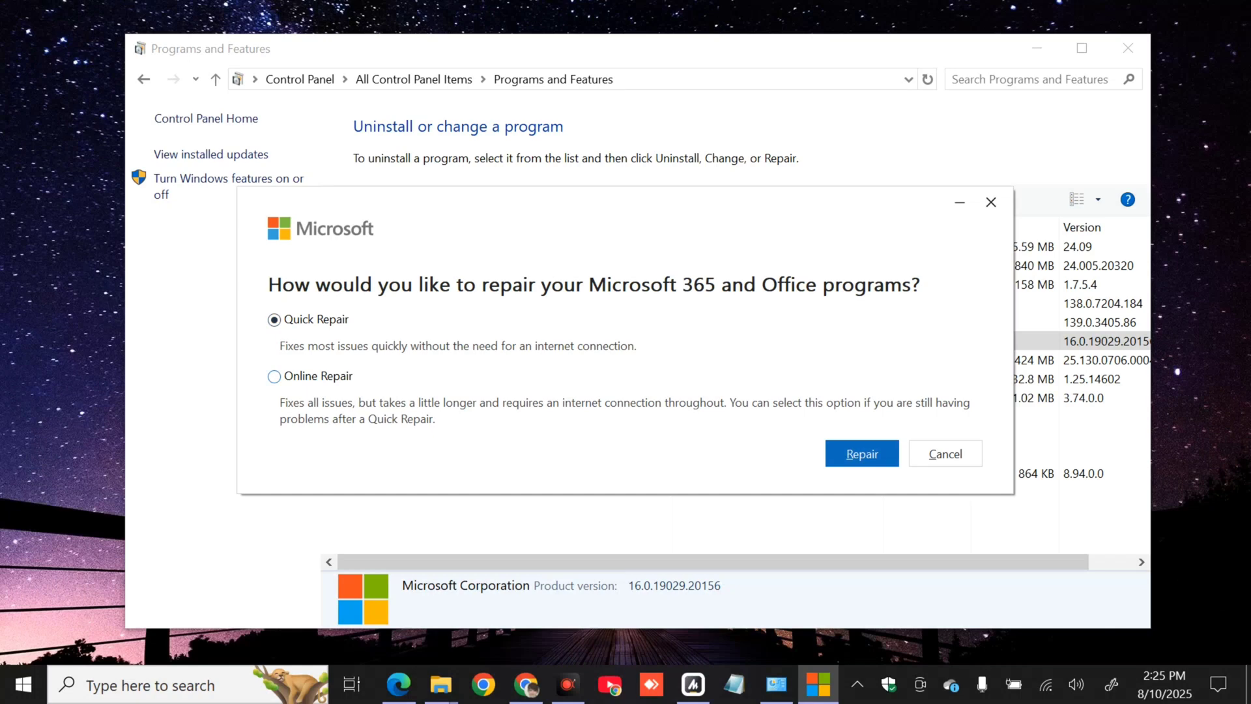
{"action": "left_click", "coordinate": [274, 376]}
{"action": "left_click", "coordinate": [944, 453]}
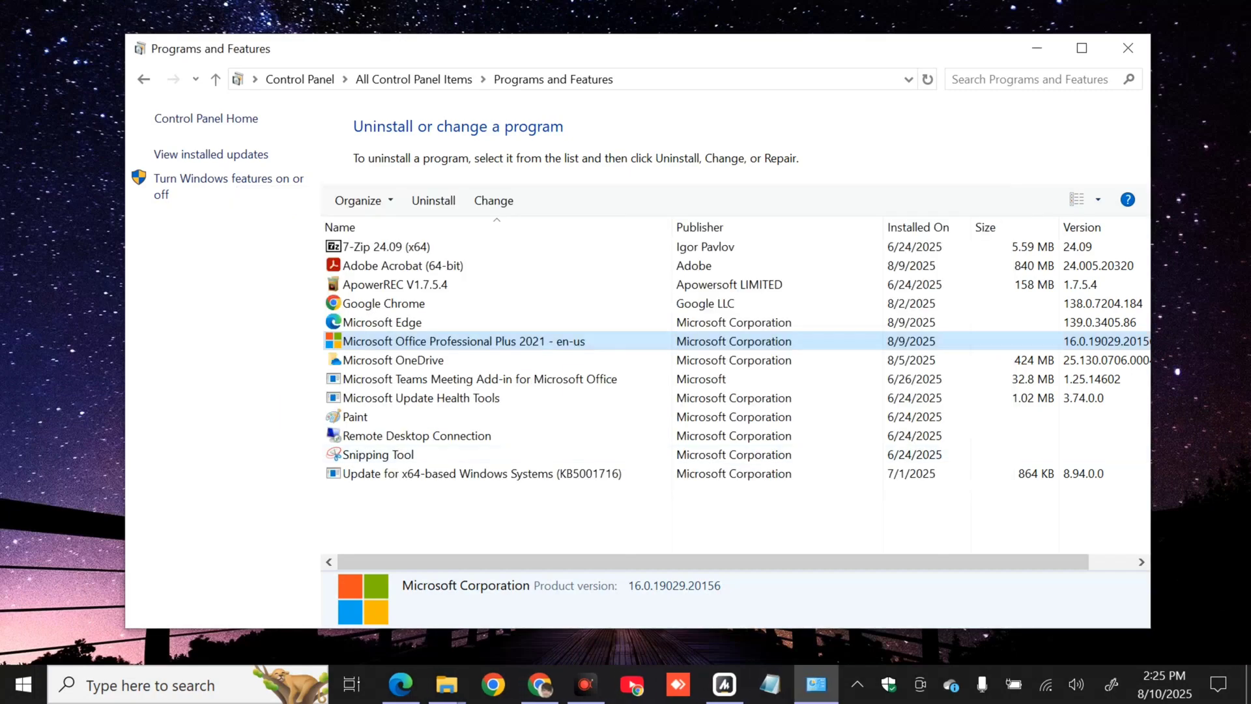
Close Programs and Features and restart the PC from the Start menu's power options
{"action": "left_click", "coordinate": [1128, 48]}
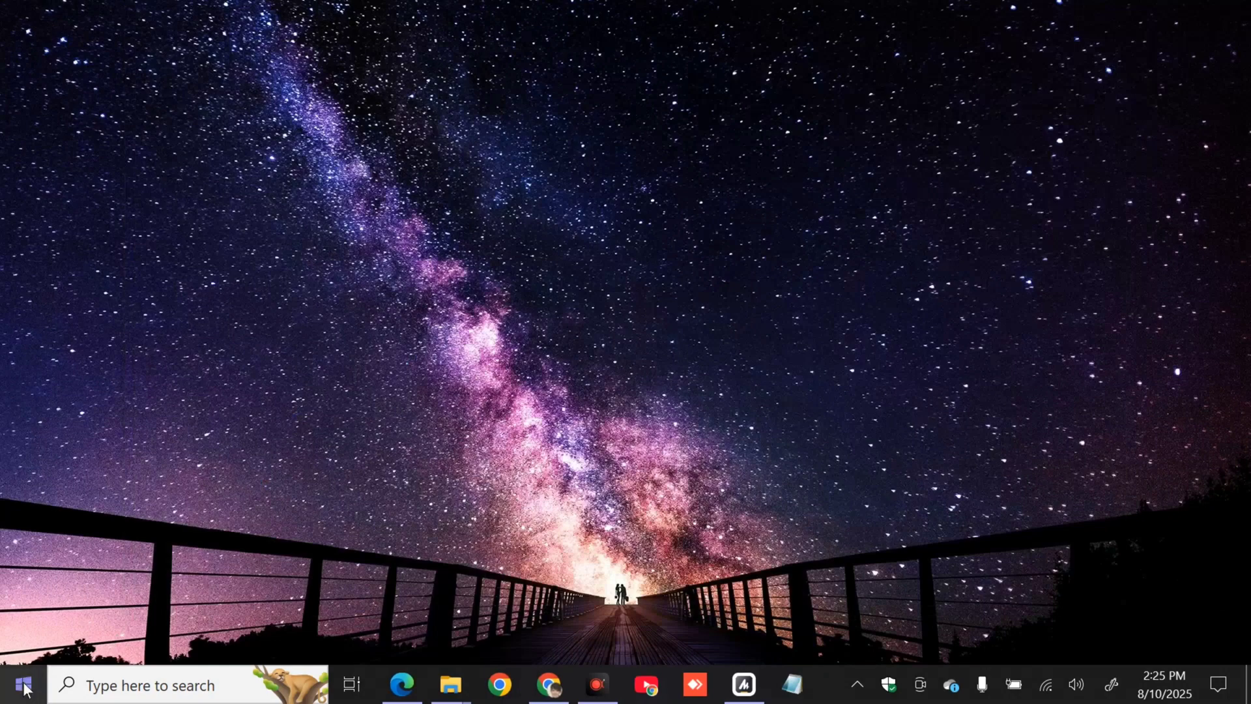
{"action": "left_click", "coordinate": [24, 685]}
{"action": "left_click", "coordinate": [30, 639]}
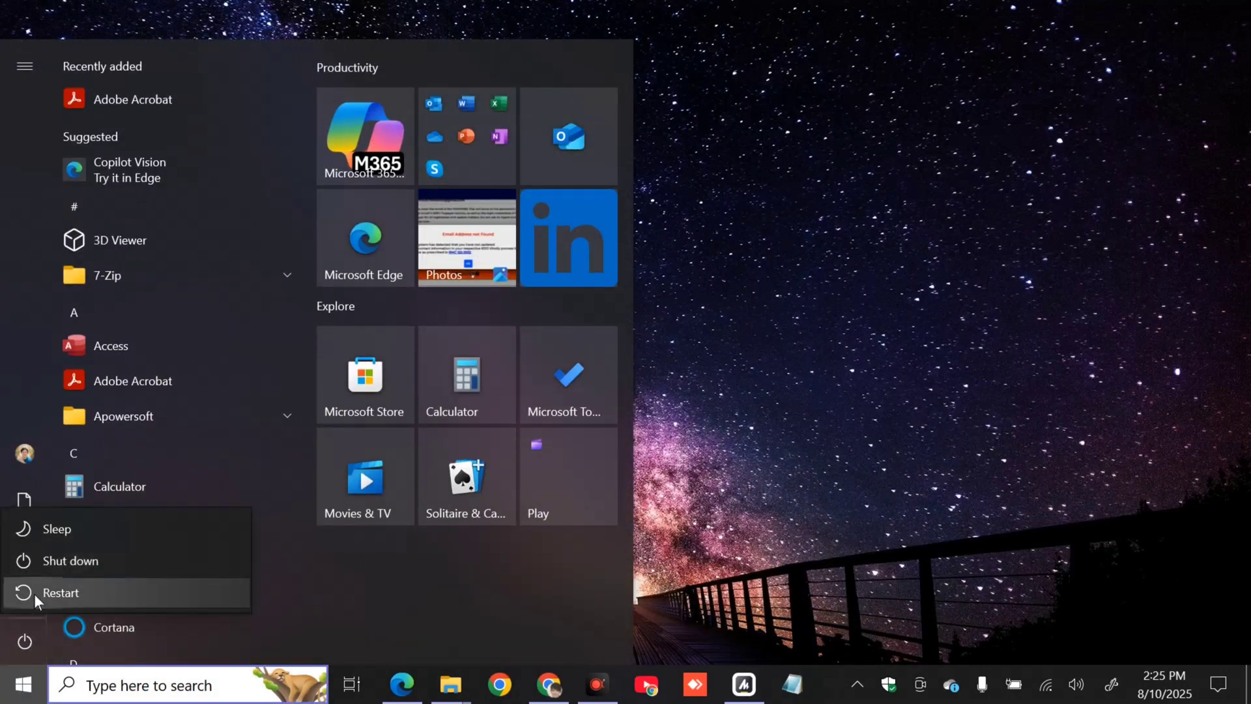
{"action": "left_click", "coordinate": [870, 378]}
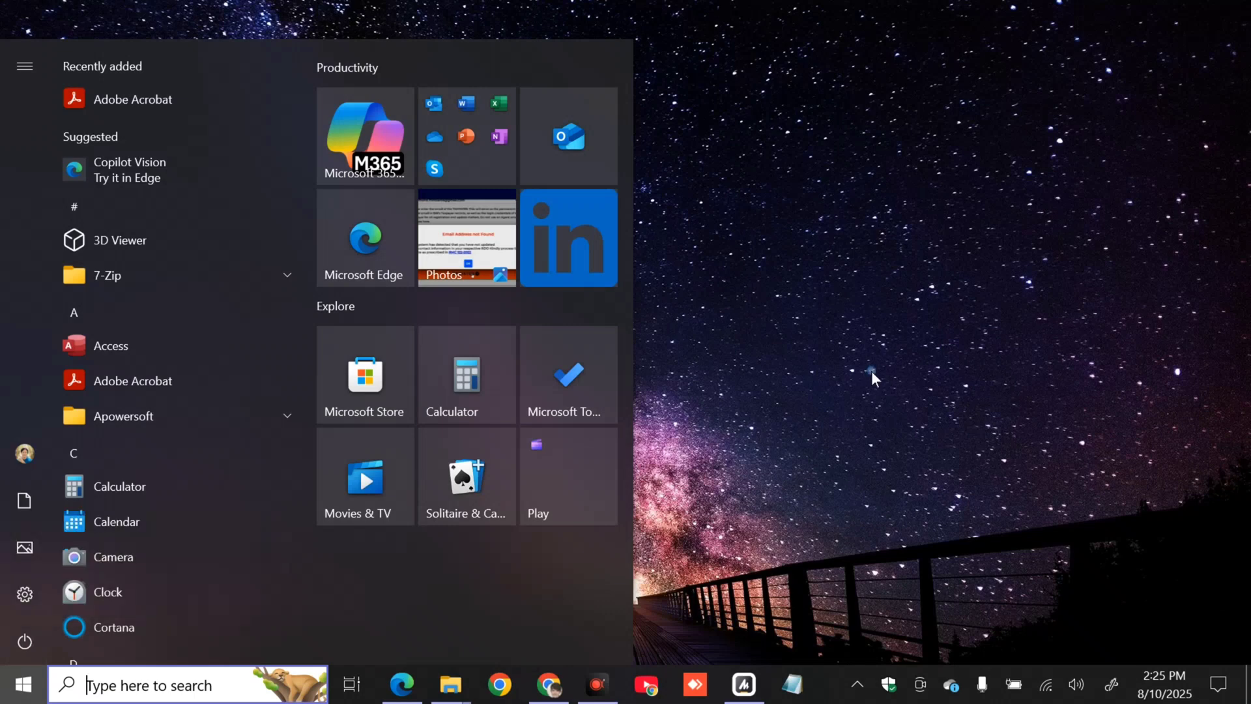
{"action": "left_click", "coordinate": [872, 370]}
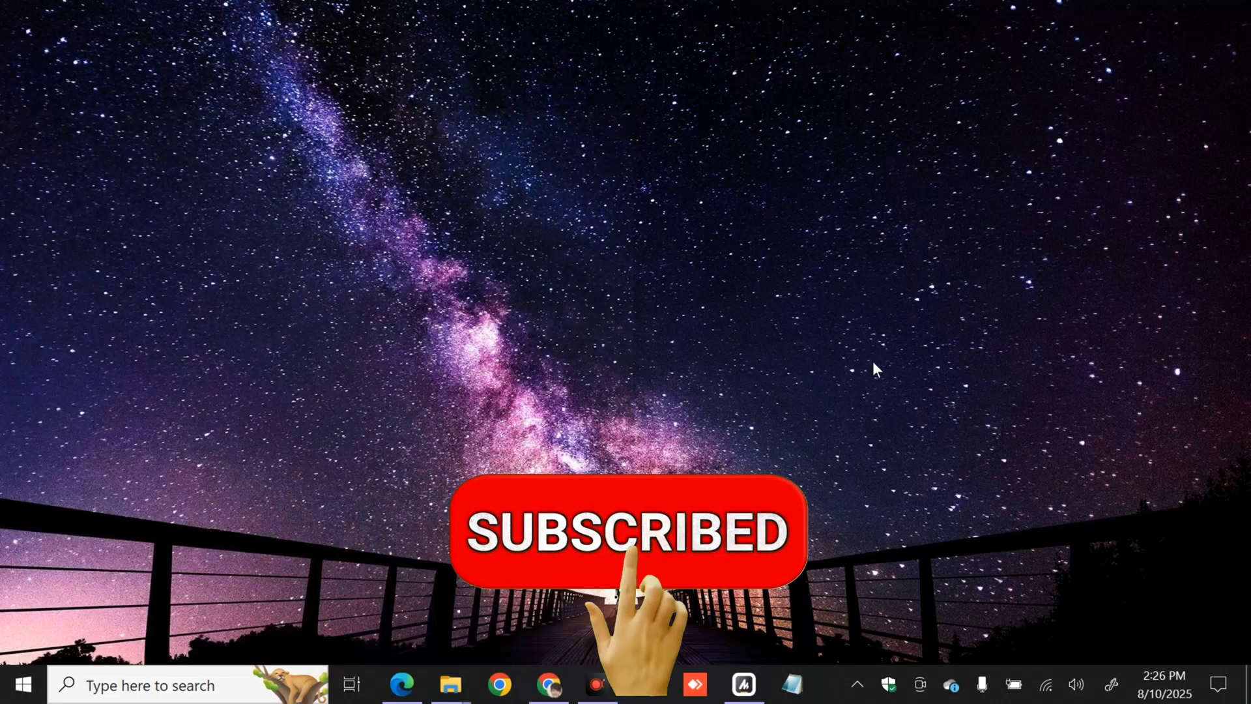